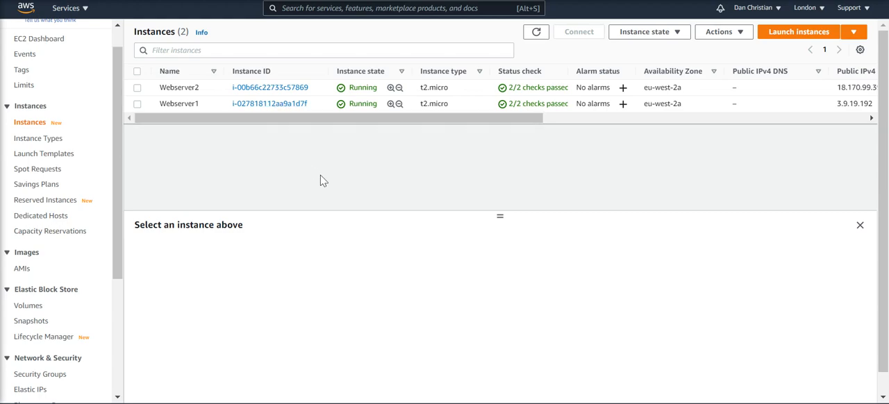
Switch to the AWS Class Notes document and review the load balancer steps, including the Webserver1 and Webserver2 bash scripts
{"action": "key", "text": "alt+Tab"}
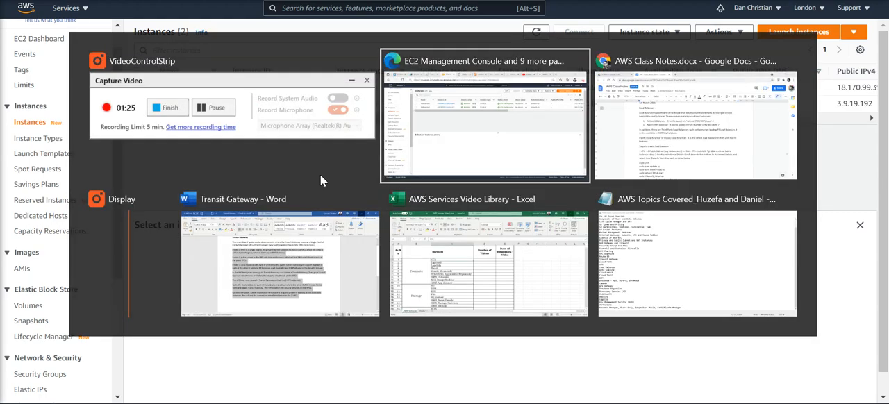
{"action": "key", "text": "alt+Tab"}
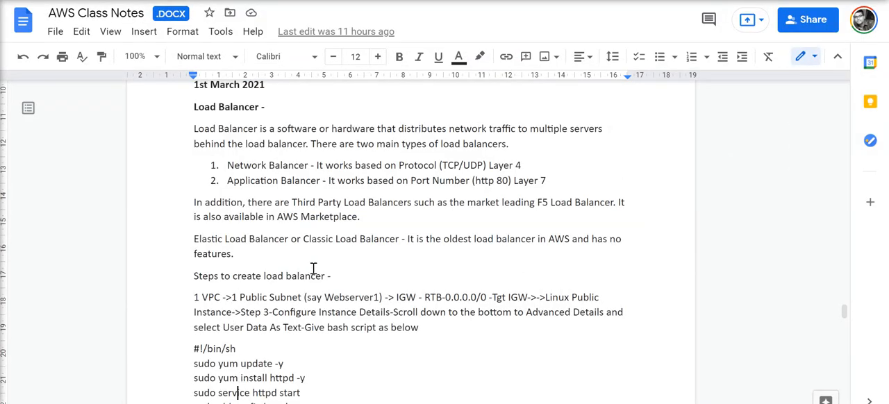
{"action": "scroll", "coordinate": [313, 268], "scroll_direction": "down", "scroll_amount": 1}
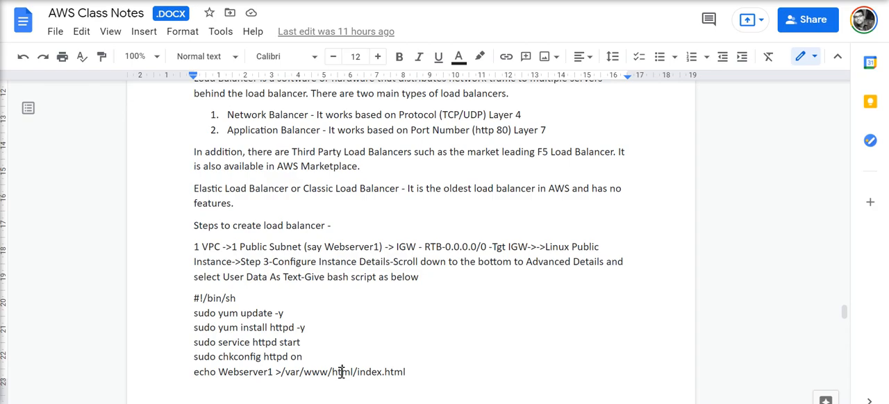
{"action": "scroll", "coordinate": [341, 373], "scroll_direction": "down", "scroll_amount": 2}
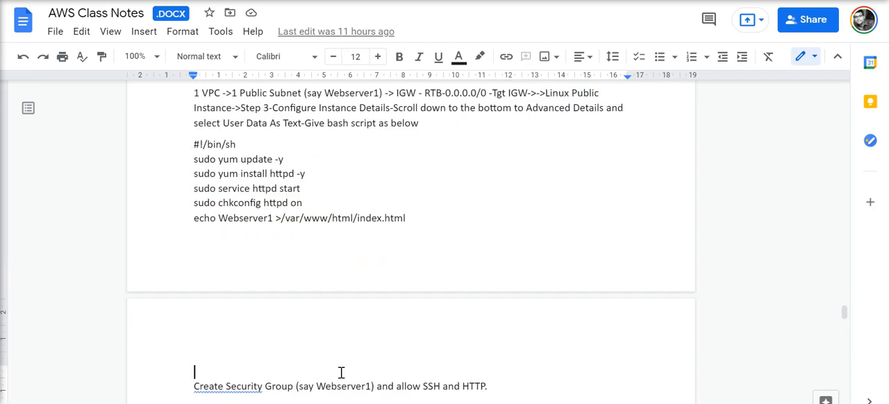
{"action": "left_click", "coordinate": [254, 220]}
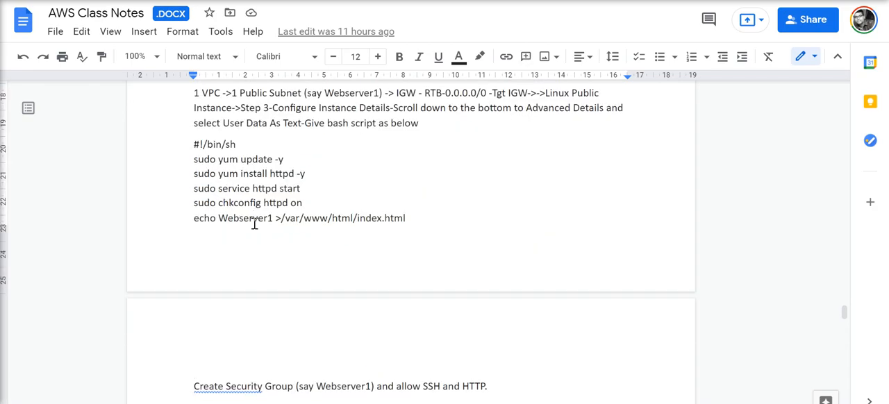
{"action": "scroll", "coordinate": [255, 224], "scroll_direction": "down", "scroll_amount": 3}
{"action": "scroll", "coordinate": [254, 223], "scroll_direction": "down", "scroll_amount": 2}
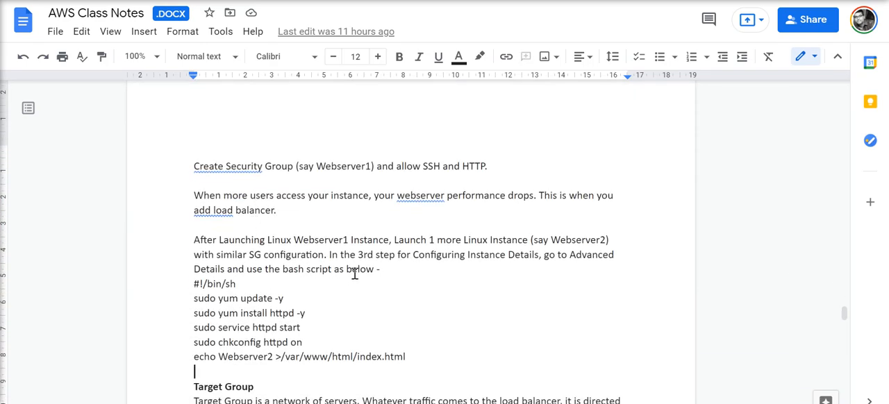
{"action": "key", "text": "Up"}
Return to the EC2 console and open the creation form for a new target group
{"action": "key", "text": "alt+Tab"}
{"action": "key", "text": "alt+Tab"}
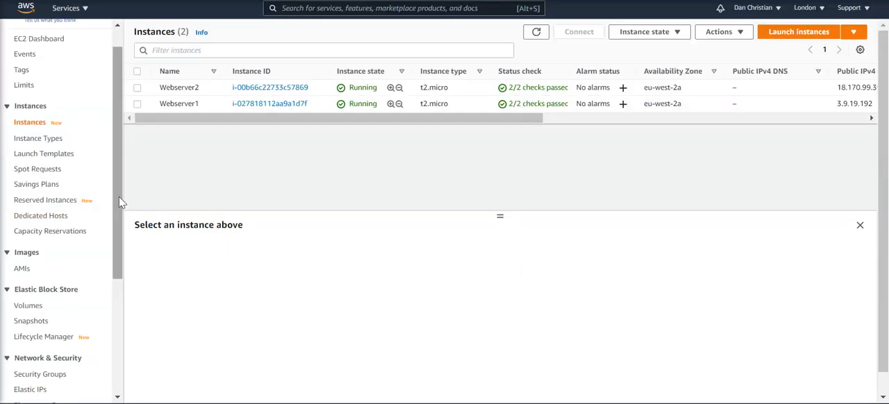
{"action": "left_click_drag", "start_coordinate": [119, 196], "coordinate": [119, 312]}
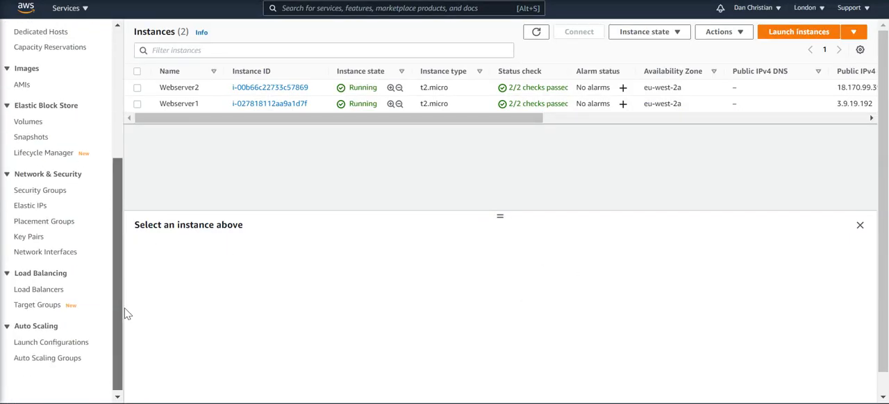
{"action": "left_click", "coordinate": [40, 308]}
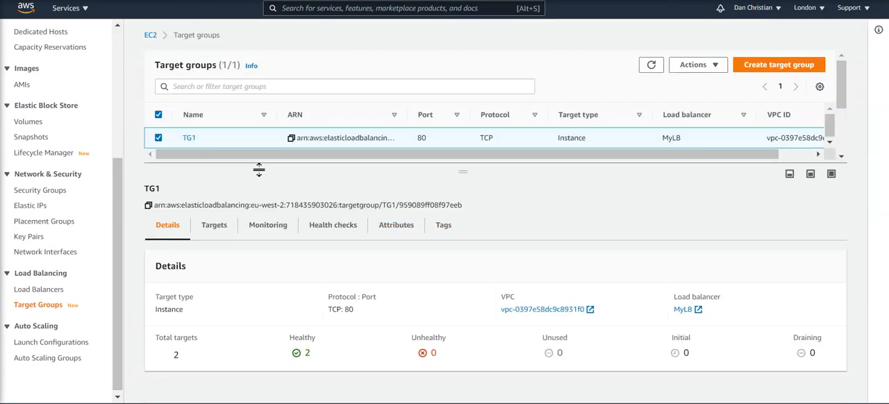
{"action": "left_click", "coordinate": [778, 65]}
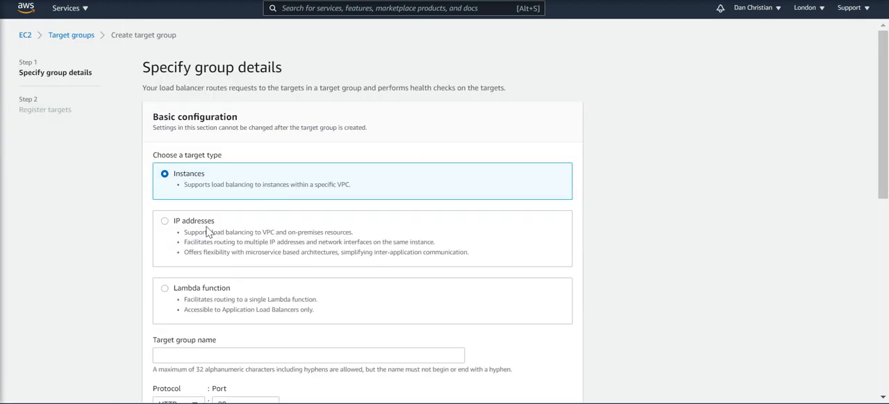
Review the protocol choices and the VPC selection in the target group's basic configuration
{"action": "left_click_drag", "start_coordinate": [888, 109], "coordinate": [880, 186]}
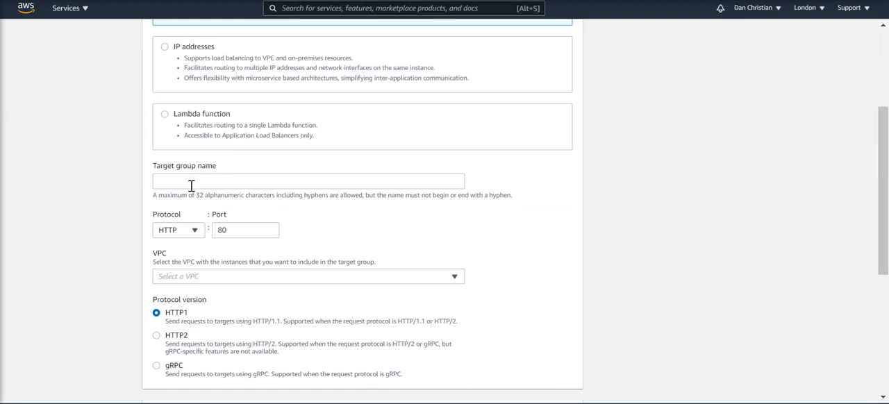
{"action": "left_click", "coordinate": [175, 236]}
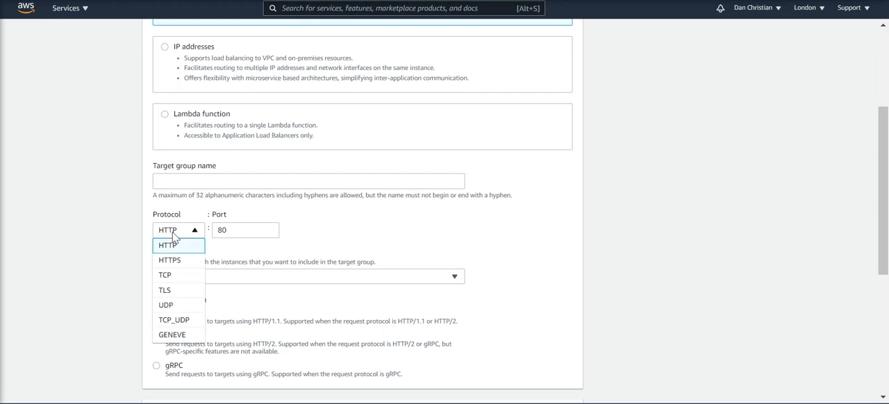
{"action": "left_click", "coordinate": [488, 226]}
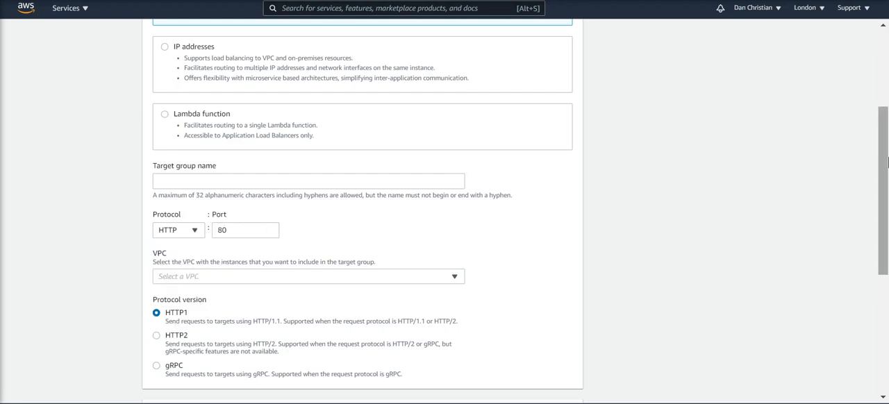
{"action": "left_click_drag", "start_coordinate": [887, 162], "coordinate": [884, 229]}
{"action": "left_click", "coordinate": [194, 132]}
{"action": "left_click", "coordinate": [194, 131]}
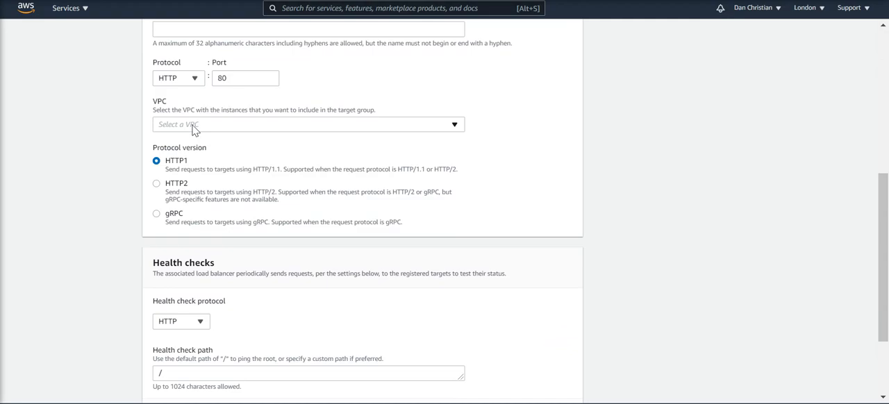
Review the target group's health check protocol and path settings, and cancel the target group creation
{"action": "left_click", "coordinate": [179, 324]}
{"action": "left_click", "coordinate": [179, 324]}
{"action": "left_click_drag", "start_coordinate": [886, 212], "coordinate": [886, 262]}
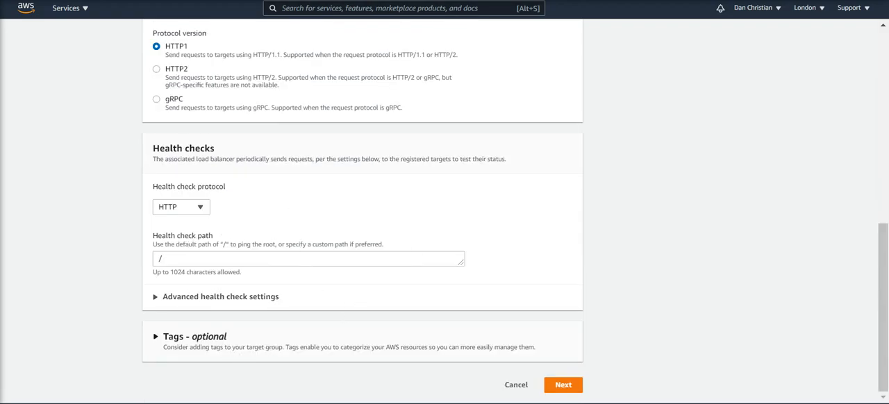
{"action": "left_click", "coordinate": [565, 386]}
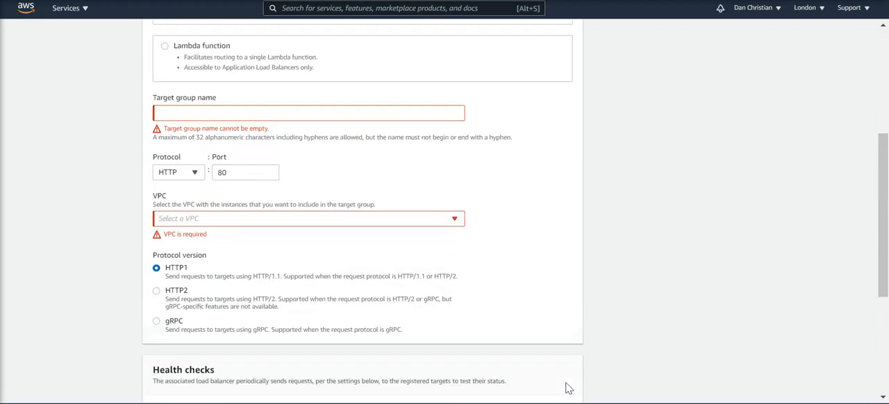
{"action": "left_click_drag", "start_coordinate": [881, 195], "coordinate": [857, 339]}
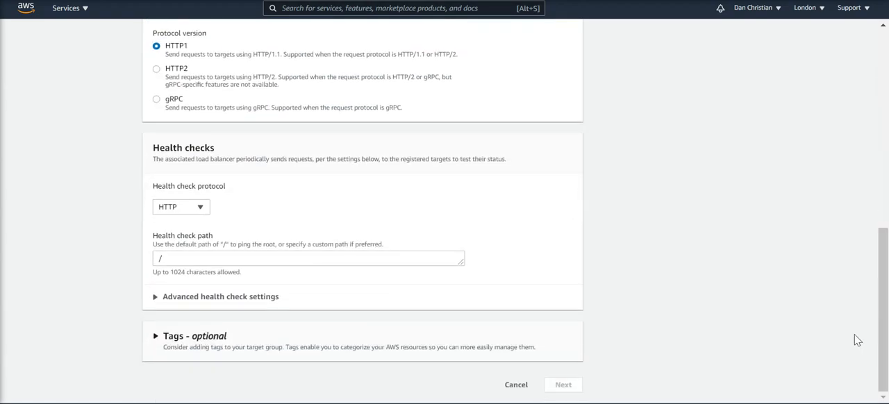
{"action": "left_click", "coordinate": [516, 386]}
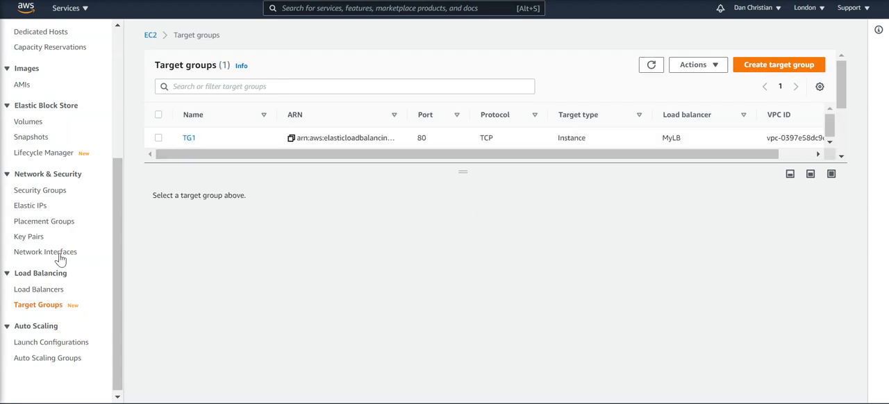
Review the Network Load Balancer creation form, covering network mapping, listeners and summary, and cancel its creation
{"action": "left_click", "coordinate": [40, 290]}
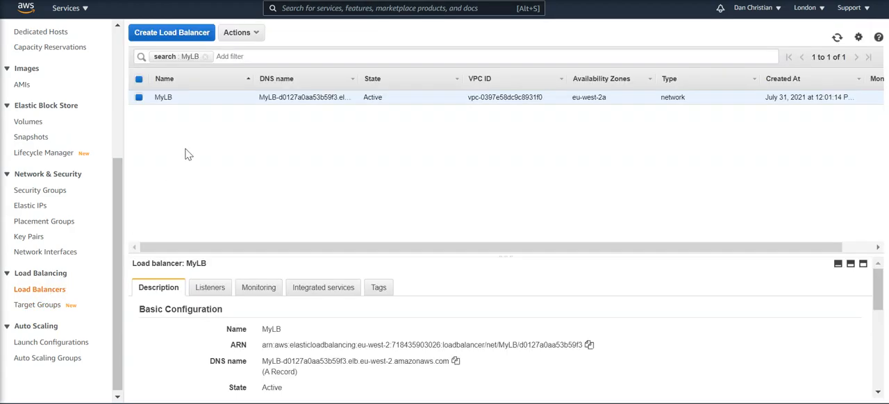
{"action": "left_click", "coordinate": [182, 44]}
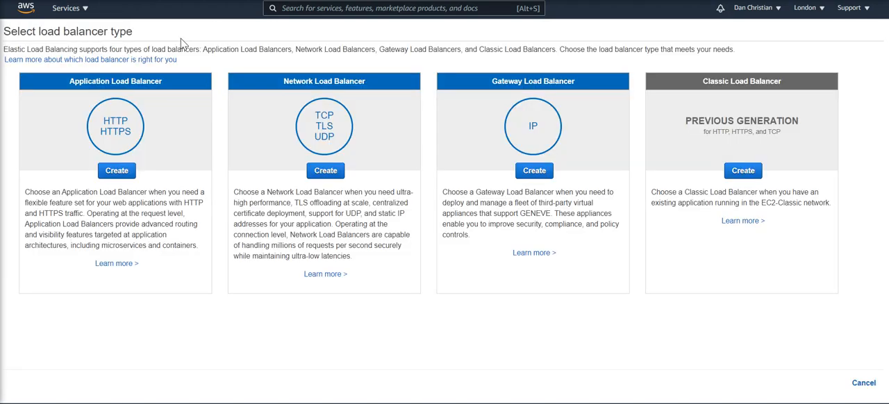
{"action": "left_click", "coordinate": [325, 171]}
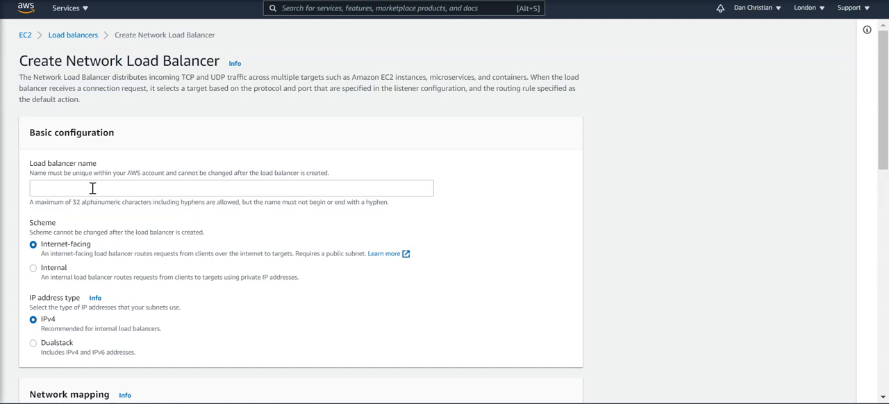
{"action": "left_click_drag", "start_coordinate": [879, 164], "coordinate": [872, 274]}
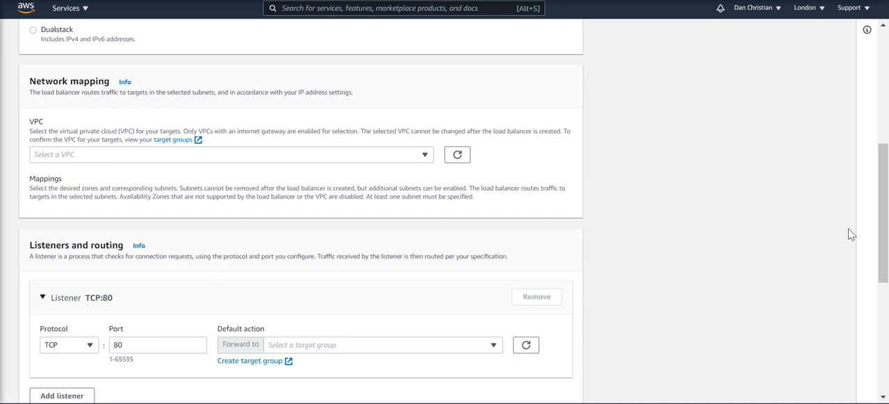
{"action": "left_click_drag", "start_coordinate": [884, 233], "coordinate": [884, 281]}
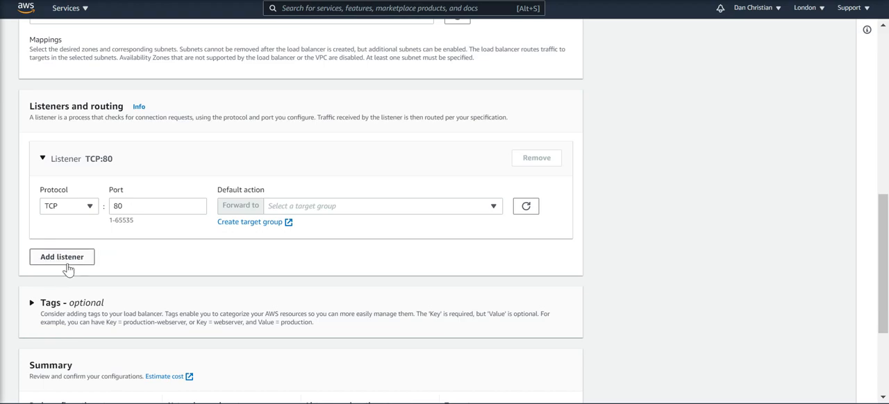
{"action": "left_click_drag", "start_coordinate": [885, 265], "coordinate": [885, 326]}
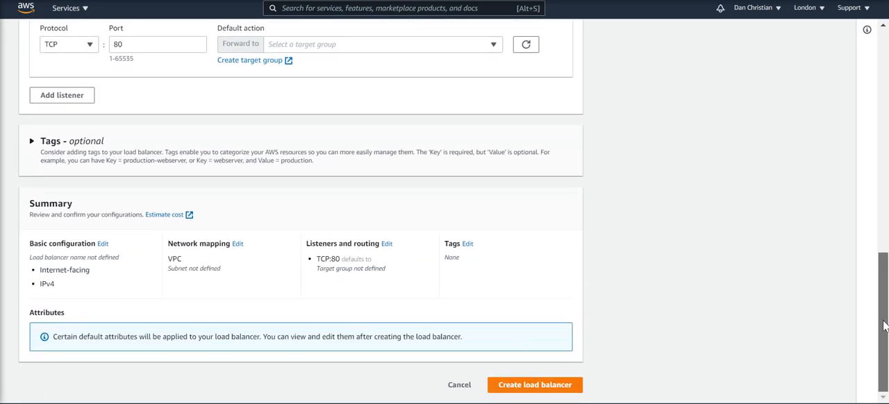
{"action": "left_click", "coordinate": [464, 386]}
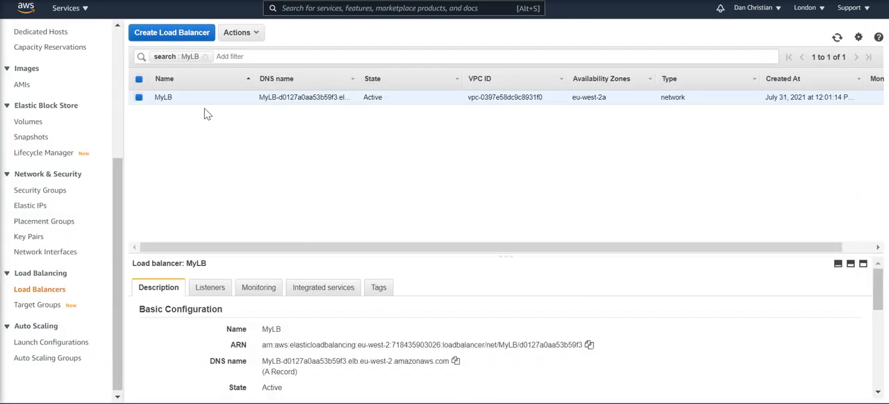
Inspect the registered targets of target group TG1 and their health status
{"action": "left_click", "coordinate": [47, 310]}
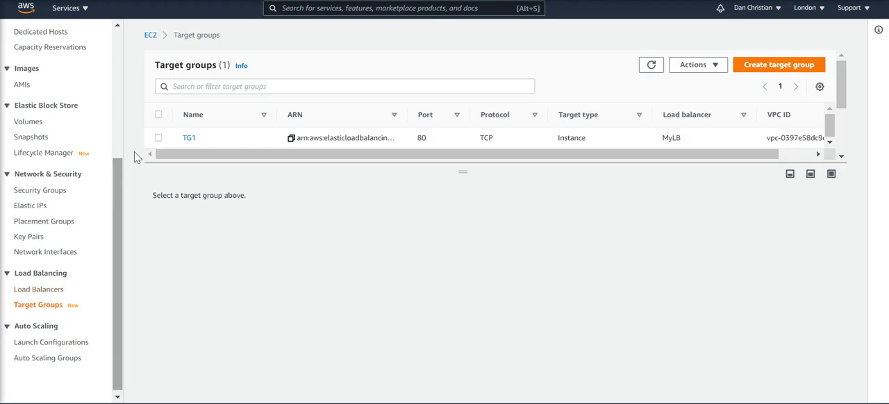
{"action": "left_click", "coordinate": [159, 138]}
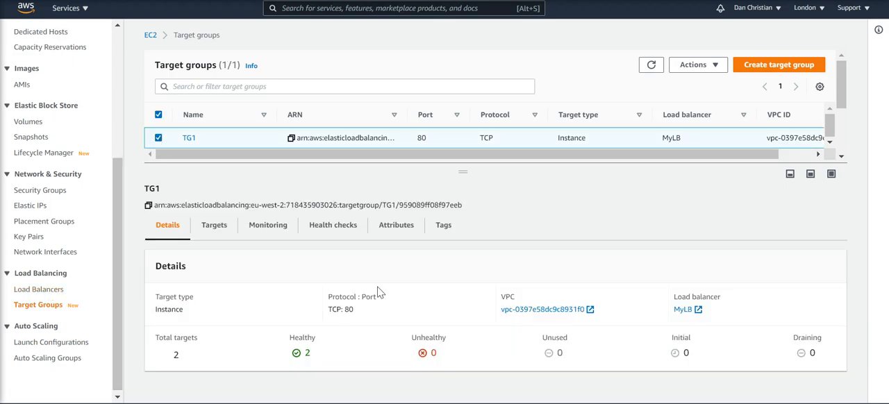
{"action": "left_click", "coordinate": [226, 230]}
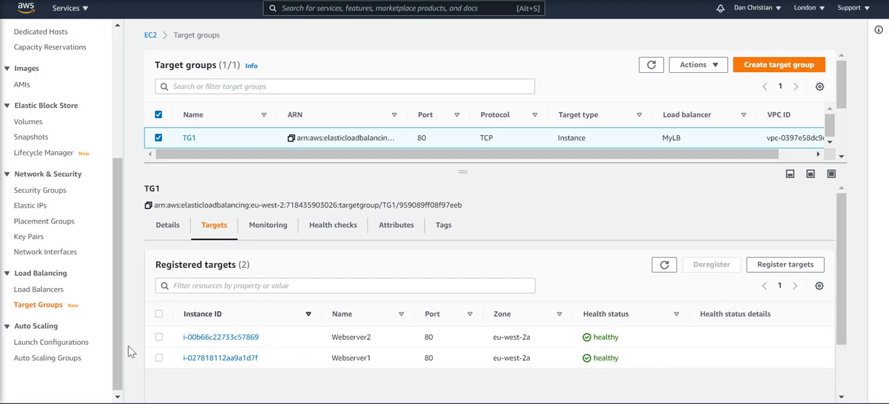
Check the listeners of the MyLB load balancer and view the web page it serves in the browser
{"action": "left_click", "coordinate": [51, 291]}
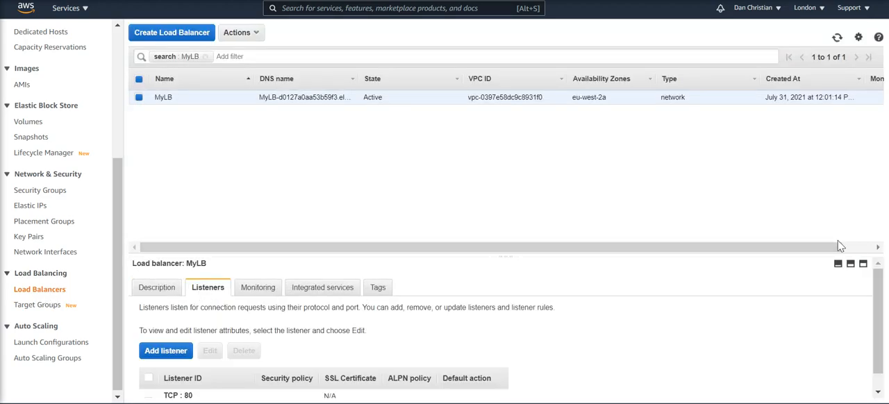
{"action": "left_click_drag", "start_coordinate": [875, 325], "coordinate": [874, 340]}
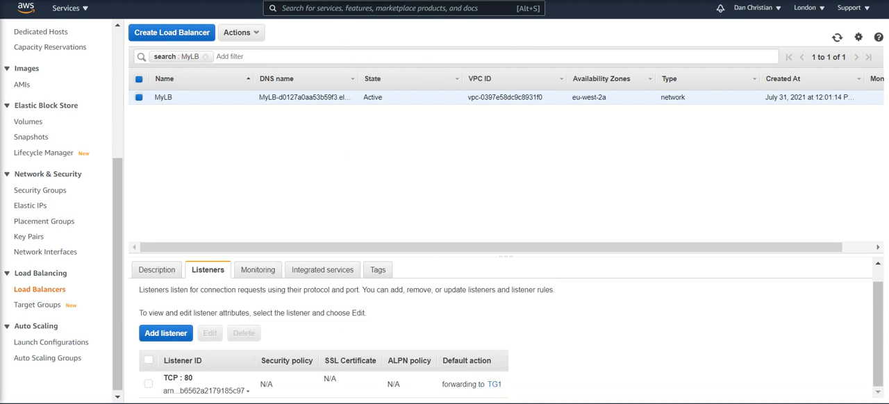
{"action": "left_click", "coordinate": [375, 0]}
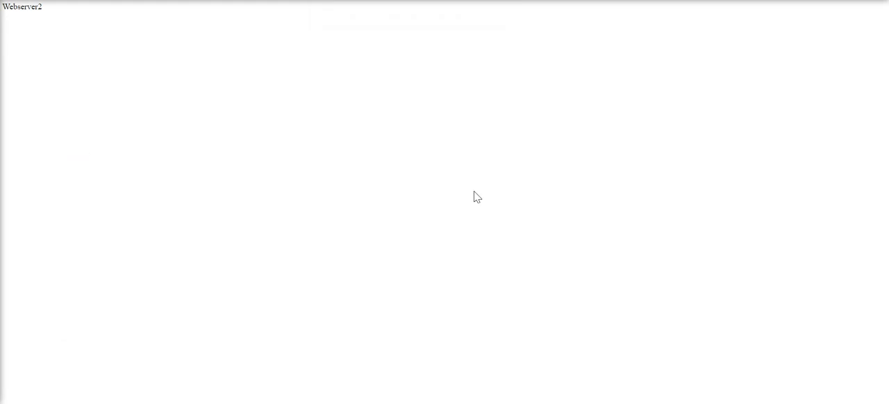